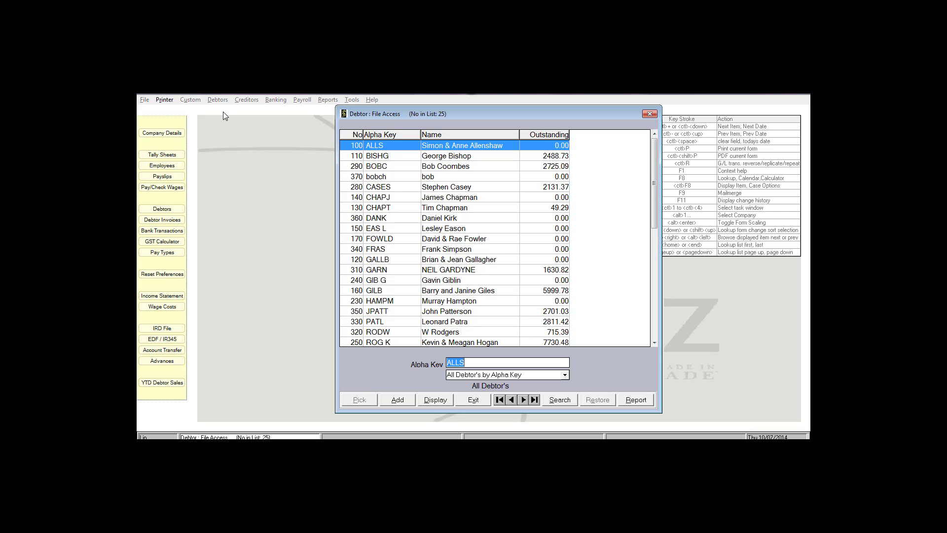
Open a blank Debtor: ADD form from the Debtor File Access list.
{"action": "left_click", "coordinate": [398, 400]}
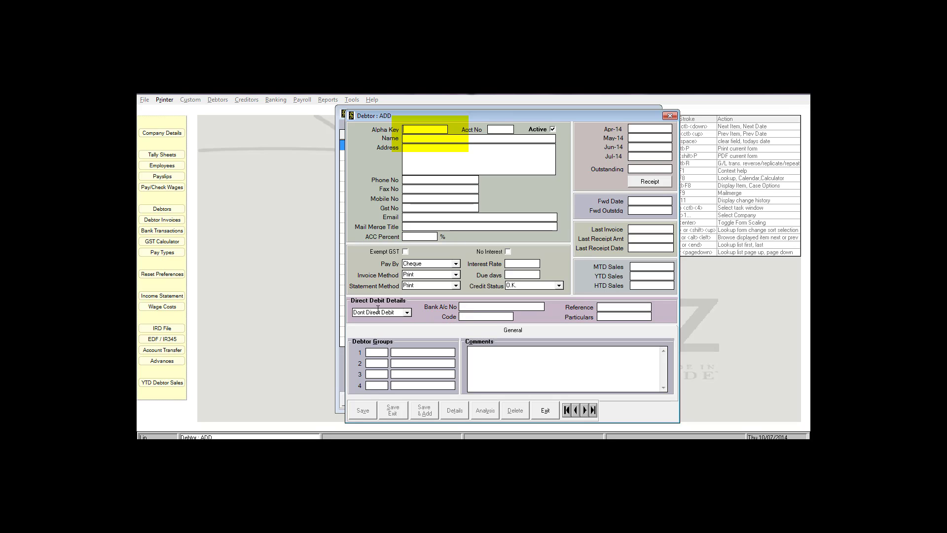
Enter the new debtor's alpha key and name.
{"action": "type", "text": "RS"}
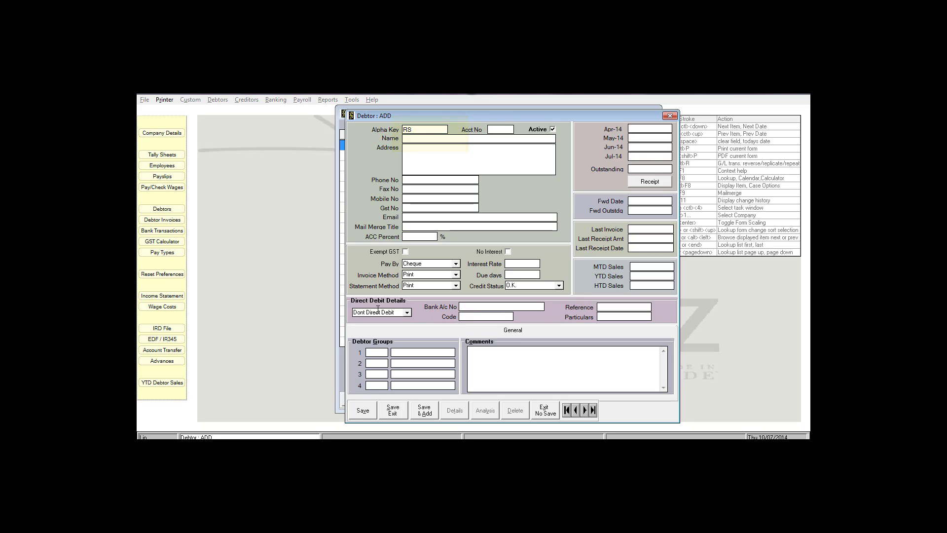
{"action": "key", "text": "Tab"}
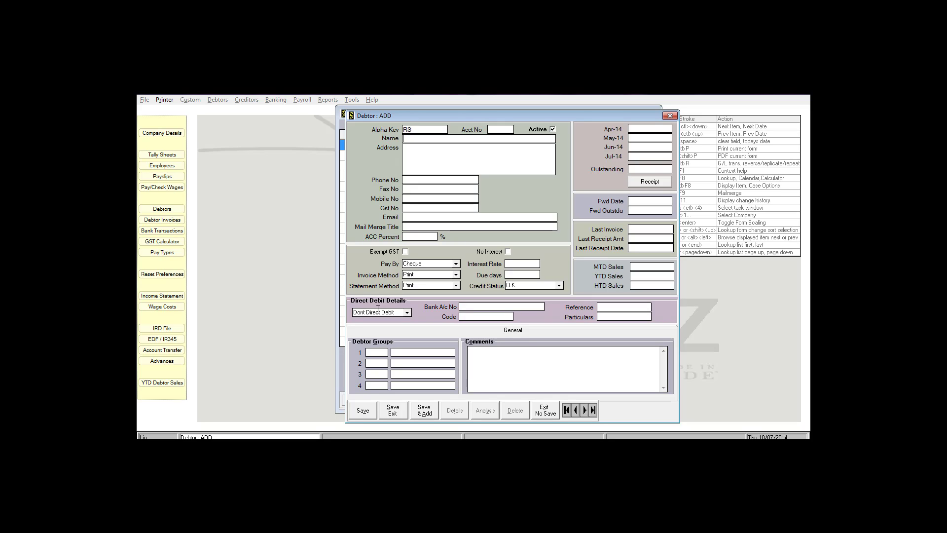
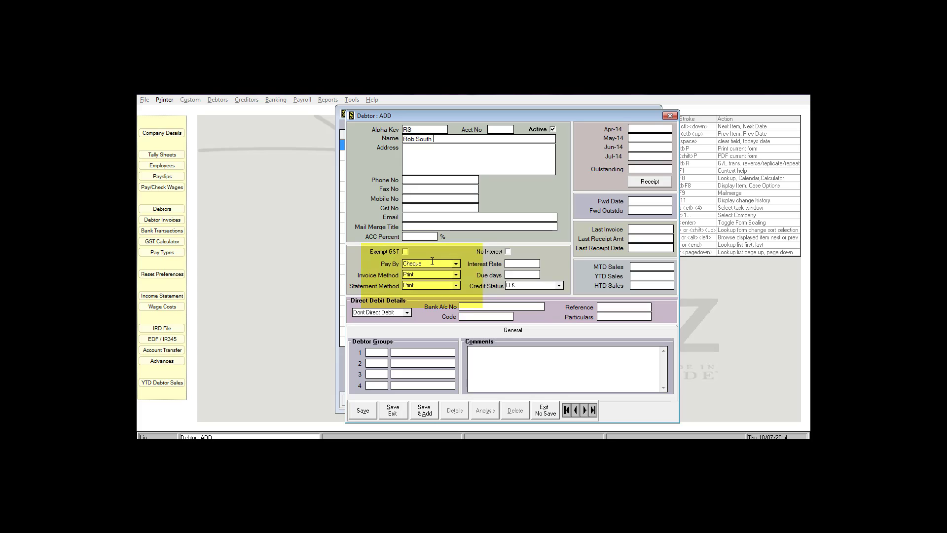
Keep Cheque payment and Print invoicing, save the debtor and return to the list.
{"action": "left_click", "coordinate": [456, 265]}
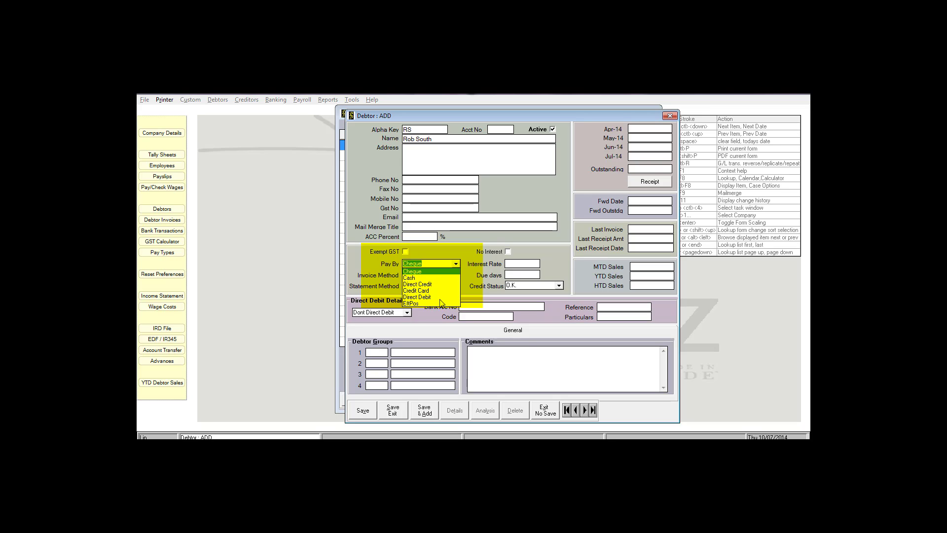
{"action": "left_click", "coordinate": [431, 263]}
{"action": "left_click", "coordinate": [456, 265]}
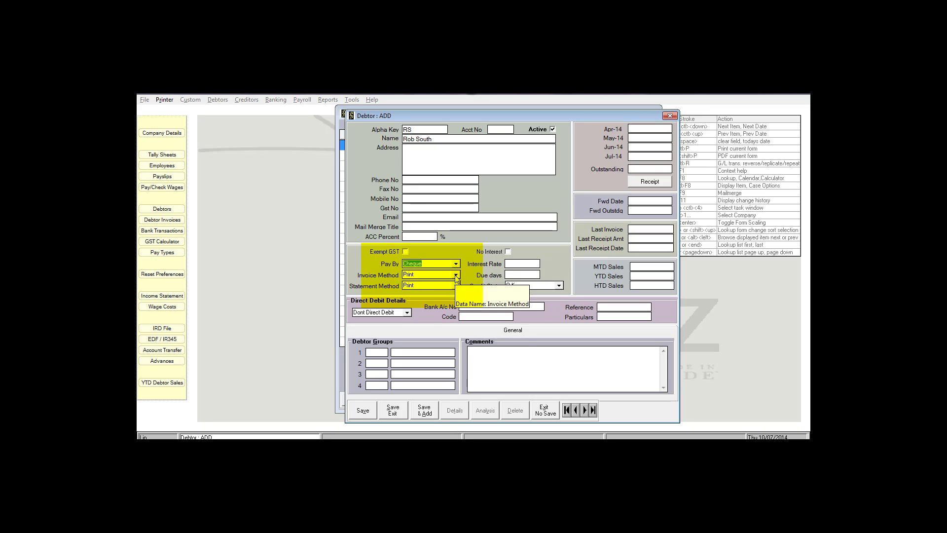
{"action": "left_click", "coordinate": [456, 275]}
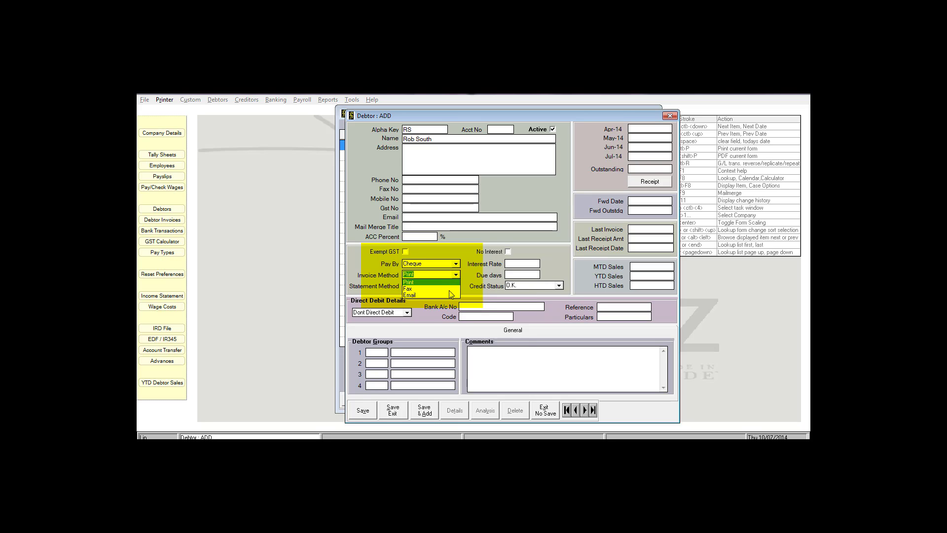
{"action": "left_click", "coordinate": [456, 276]}
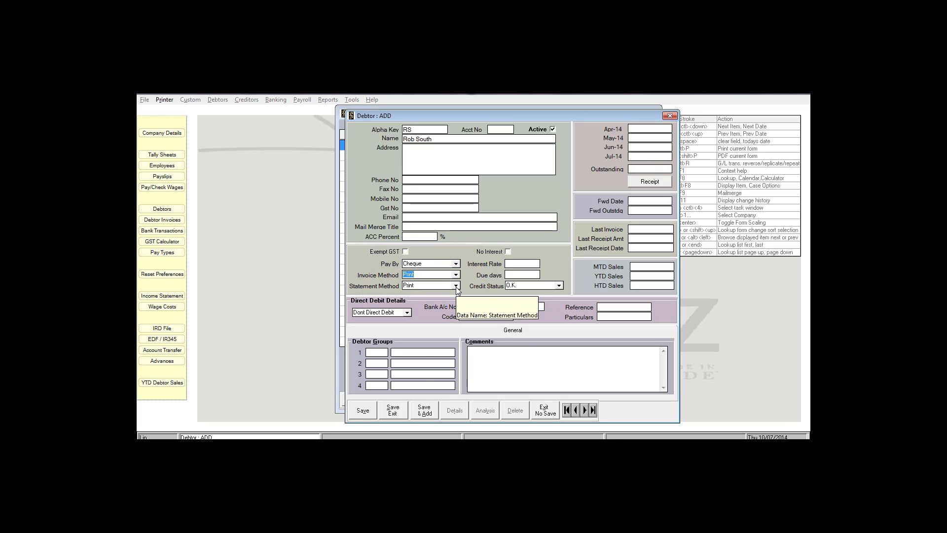
{"action": "left_click", "coordinate": [365, 411]}
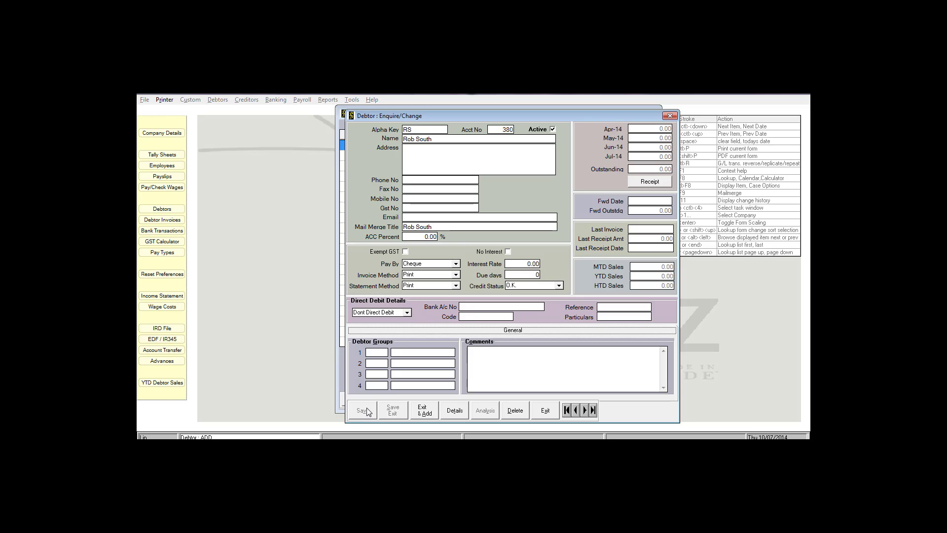
{"action": "left_click", "coordinate": [545, 411]}
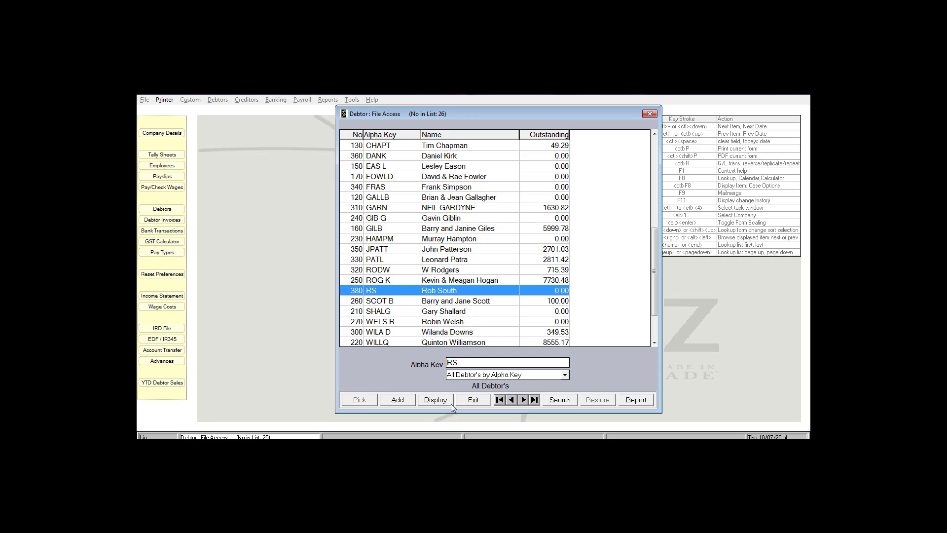
Close the debtor list and start a new employee from Payroll > Employees.
{"action": "left_click", "coordinate": [473, 400]}
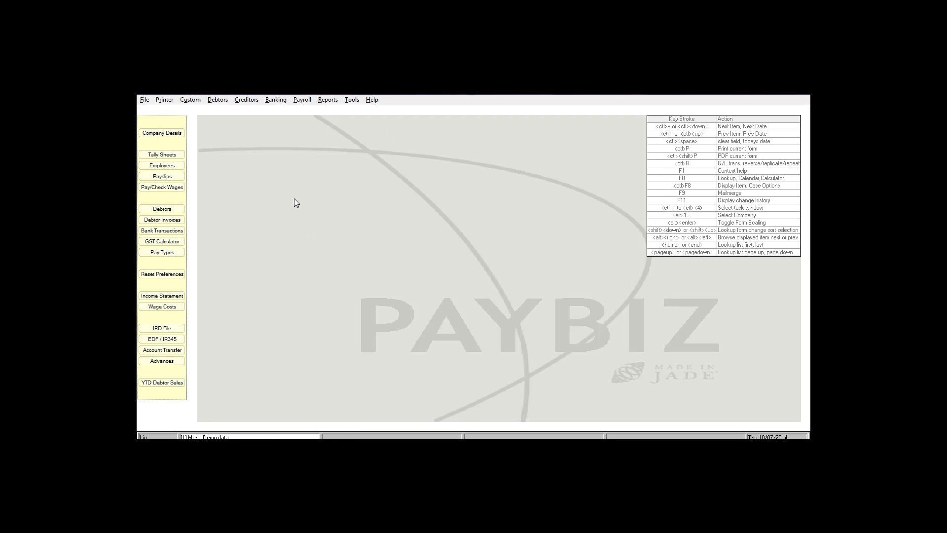
{"action": "left_click", "coordinate": [303, 100]}
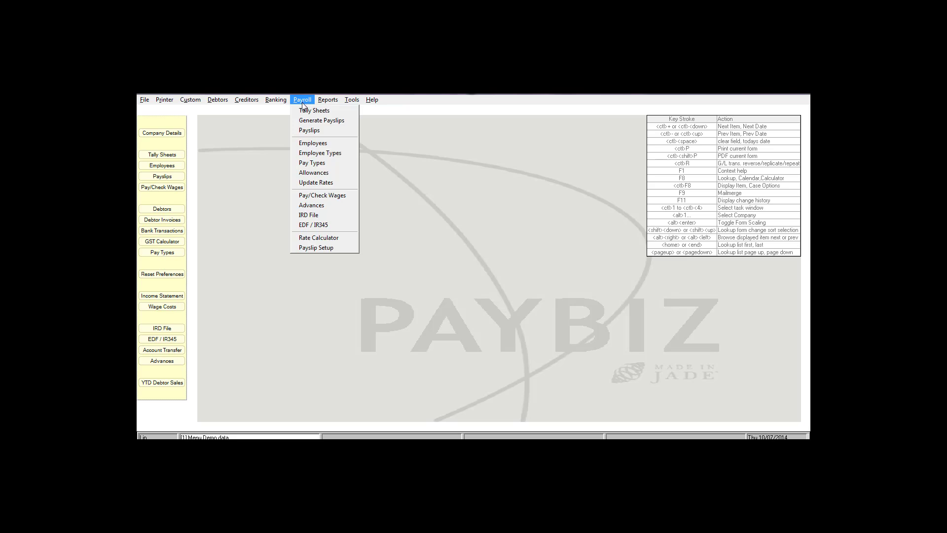
{"action": "left_click", "coordinate": [307, 143]}
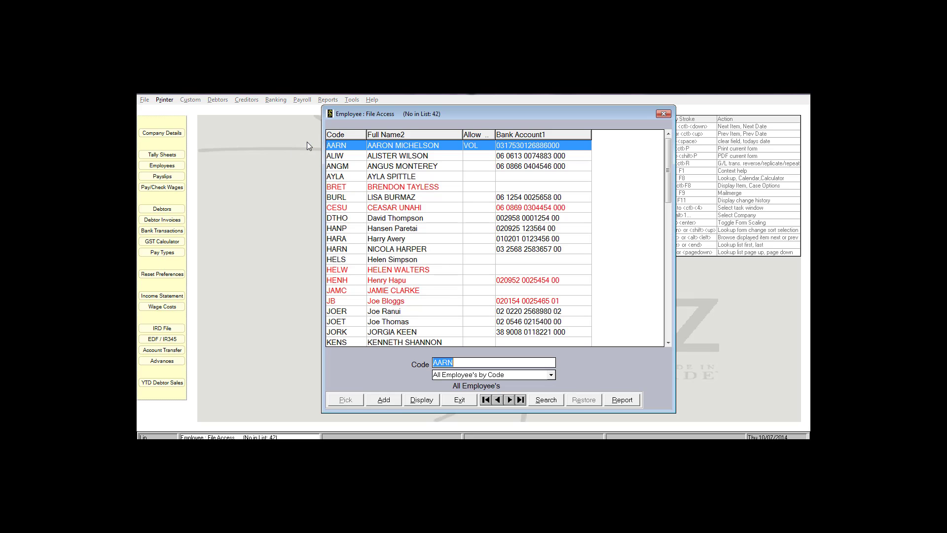
{"action": "left_click", "coordinate": [382, 398]}
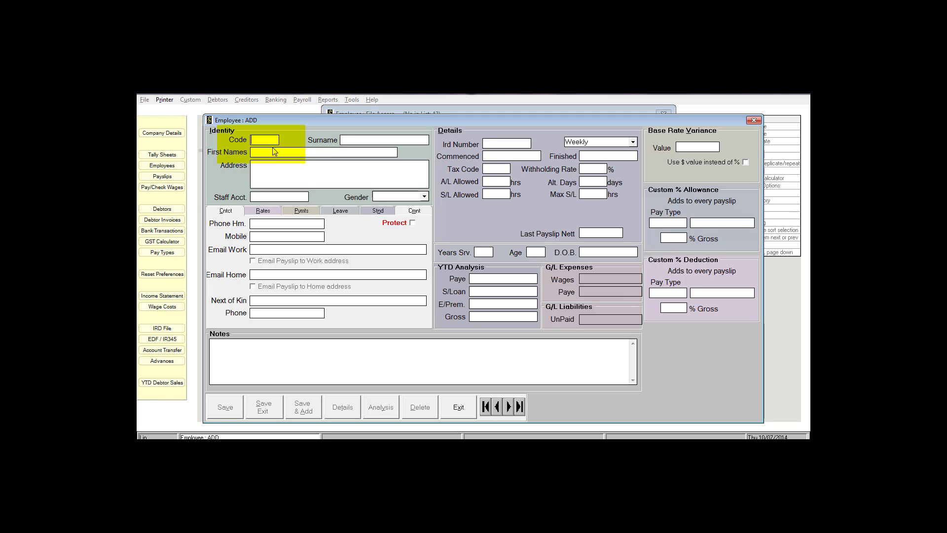
Enter the employee code, surname and first name in the Identity section.
{"action": "type", "text": "BS"}
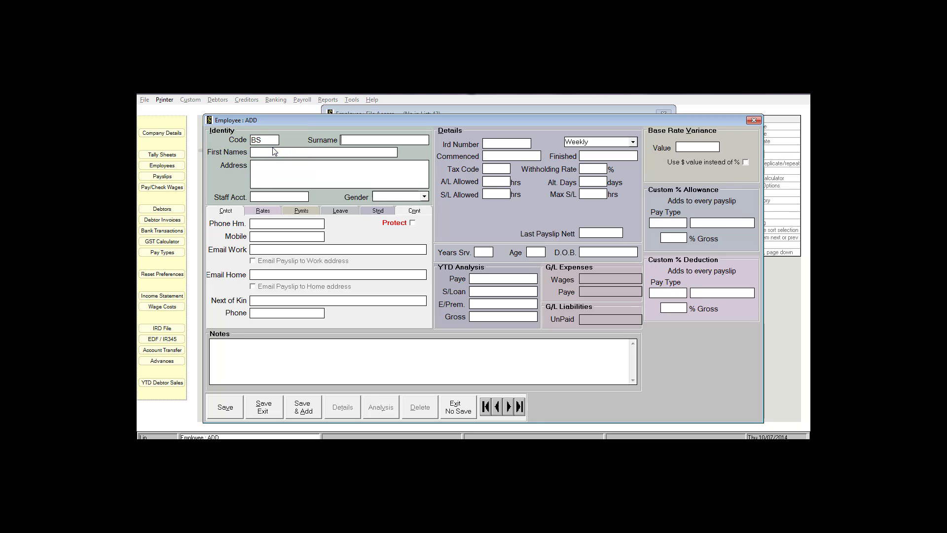
{"action": "left_click", "coordinate": [263, 251]}
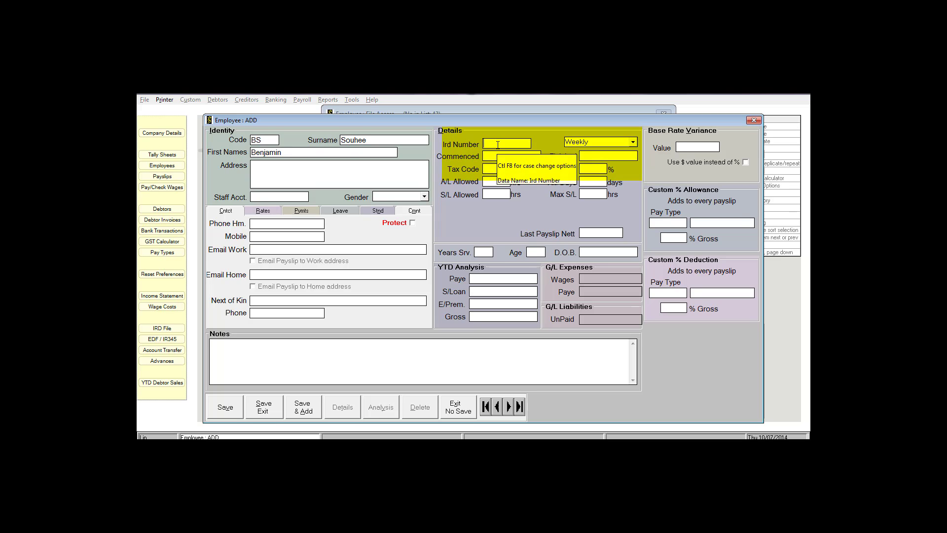
Enter the IRD number, keep Weekly pay, start date 01/06/2014 and tax code CAE.
{"action": "type", "text": "123123"}
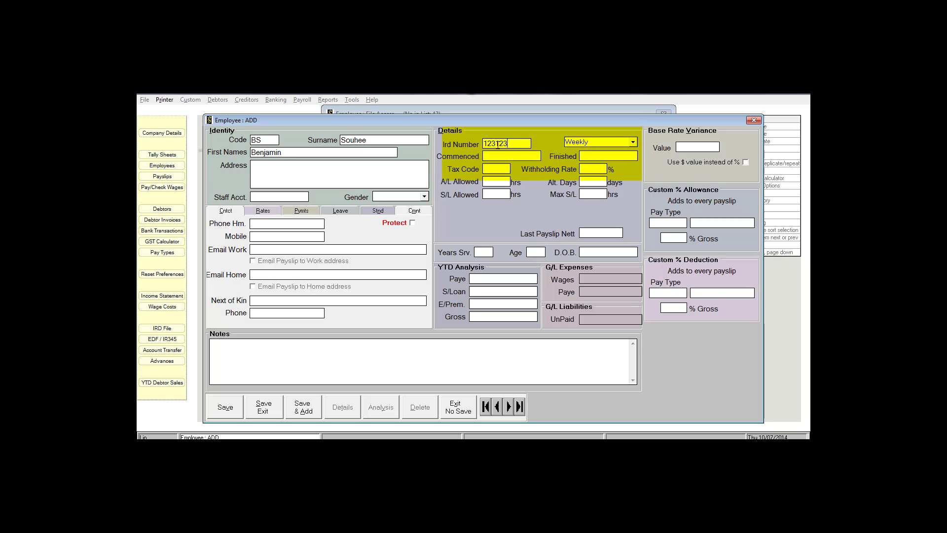
{"action": "type", "text": "123"}
{"action": "left_click", "coordinate": [634, 142]}
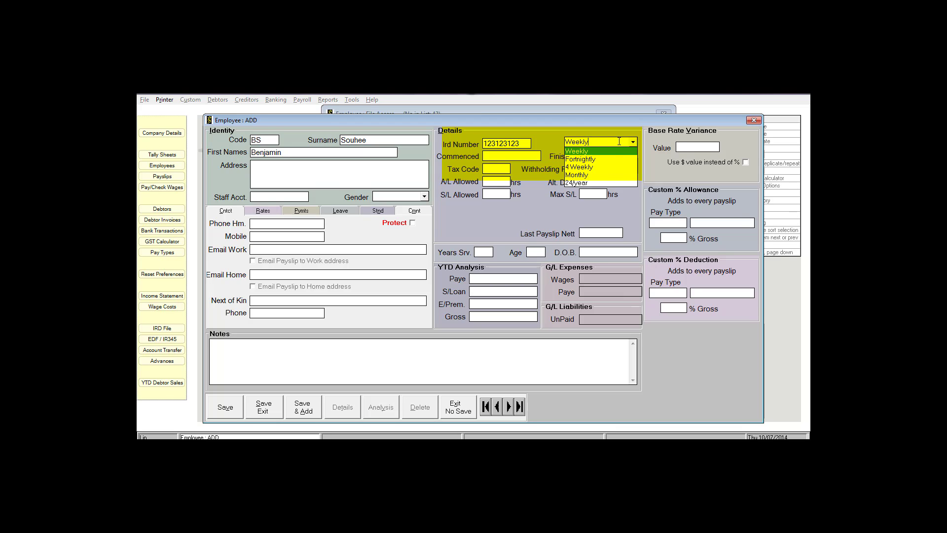
{"action": "left_click", "coordinate": [537, 158]}
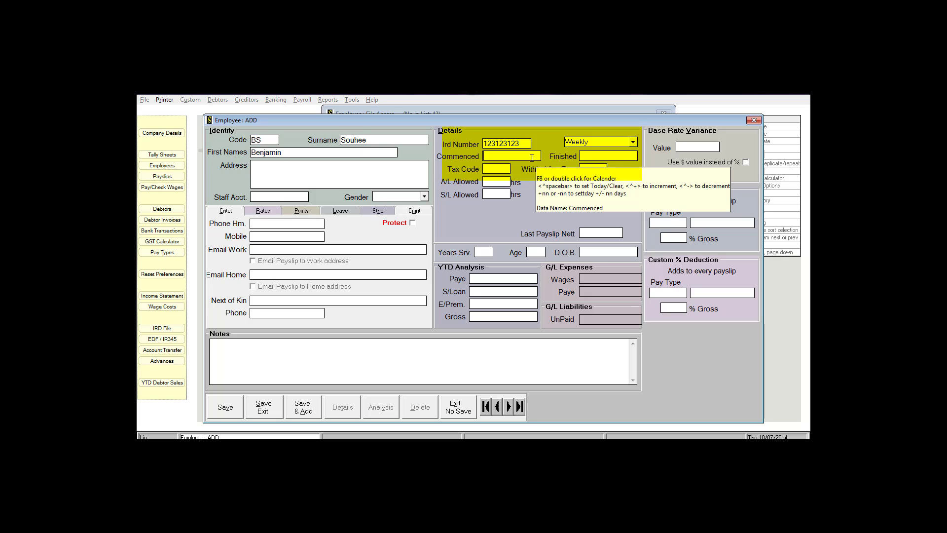
{"action": "type", "text": "01"}
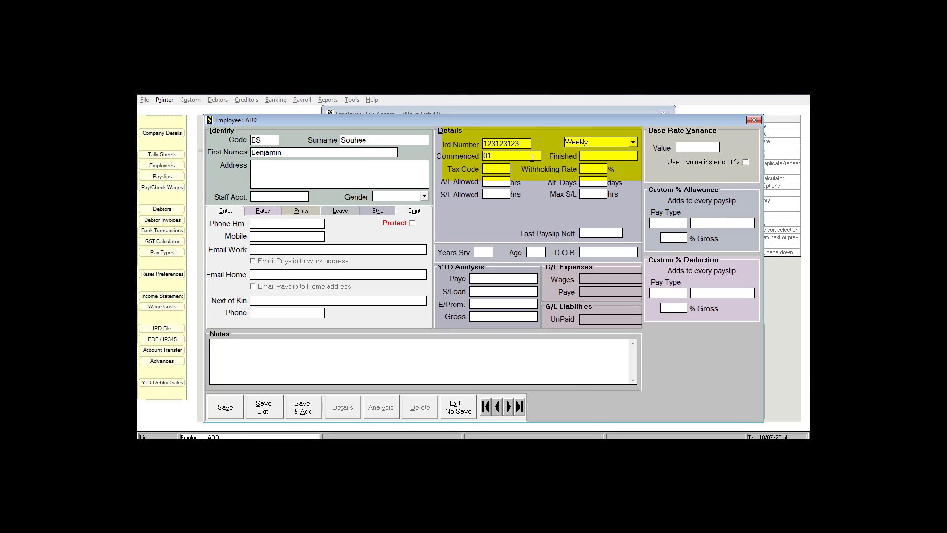
{"action": "type", "text": "/06/2014"}
{"action": "left_click", "coordinate": [501, 168]}
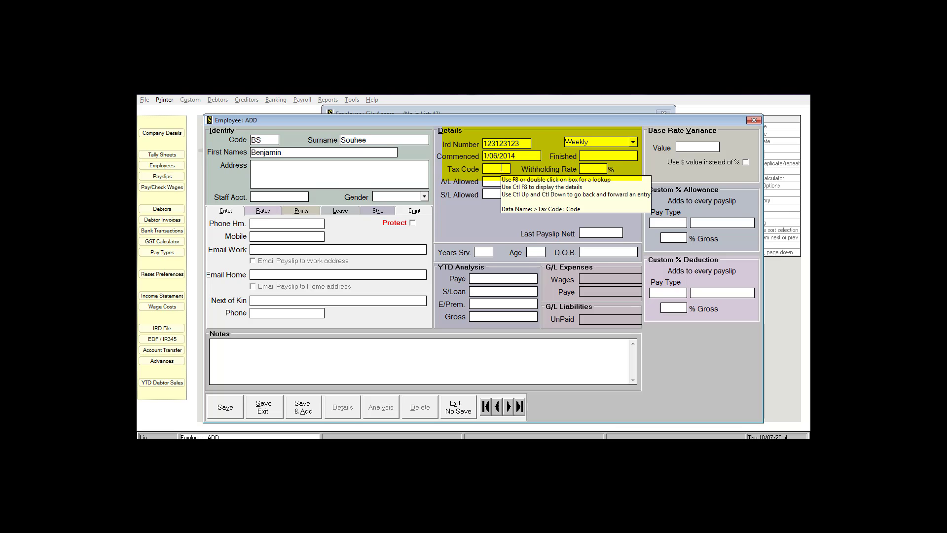
{"action": "type", "text": "CAE"}
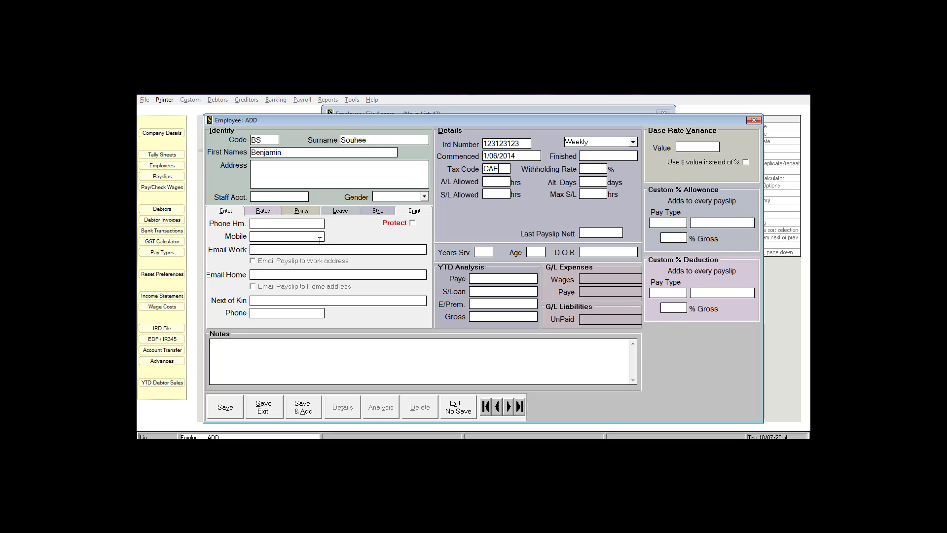
Show the Rates tab, currently full-time basis with employee type Shearer.
{"action": "left_click", "coordinate": [264, 211]}
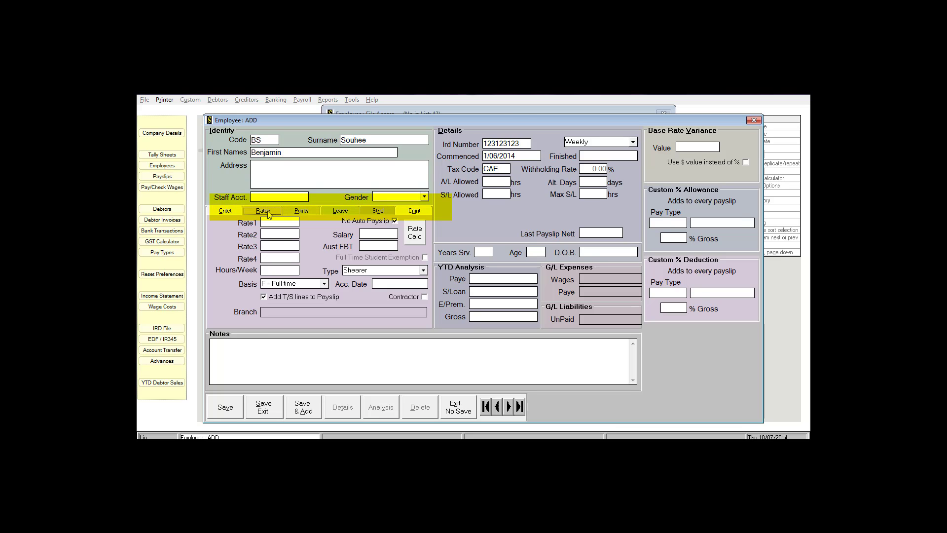
{"action": "mouse_move", "coordinate": [272, 218]}
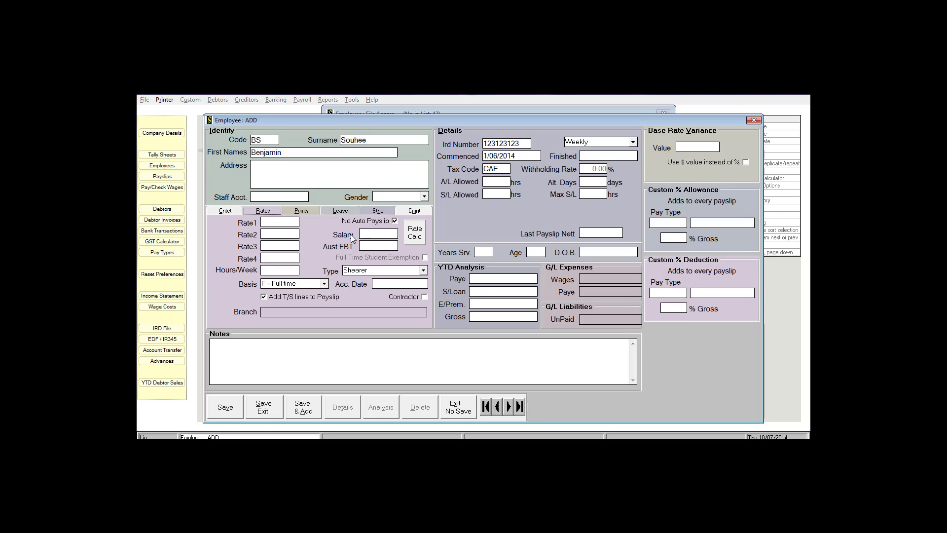
Use the Rate Calculator with rate 20 and non-tax rate 2 to get a 15.99 base rate.
{"action": "left_click", "coordinate": [415, 237]}
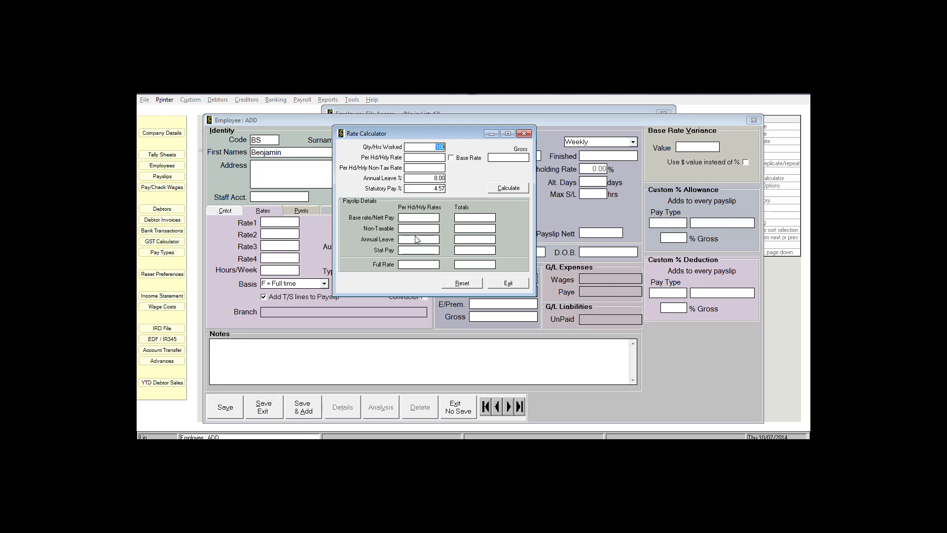
{"action": "left_click", "coordinate": [421, 157]}
{"action": "type", "text": "20"}
{"action": "left_click", "coordinate": [418, 166]}
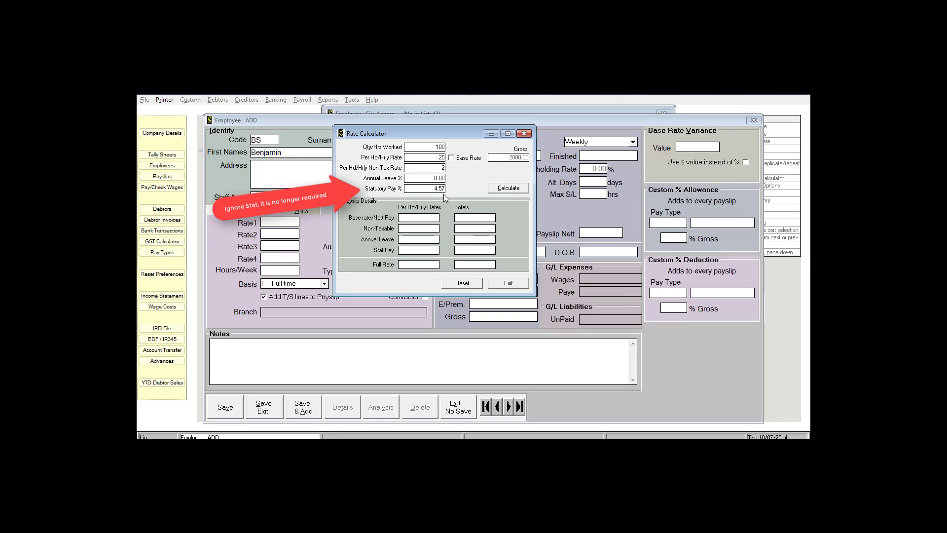
{"action": "left_click", "coordinate": [505, 188]}
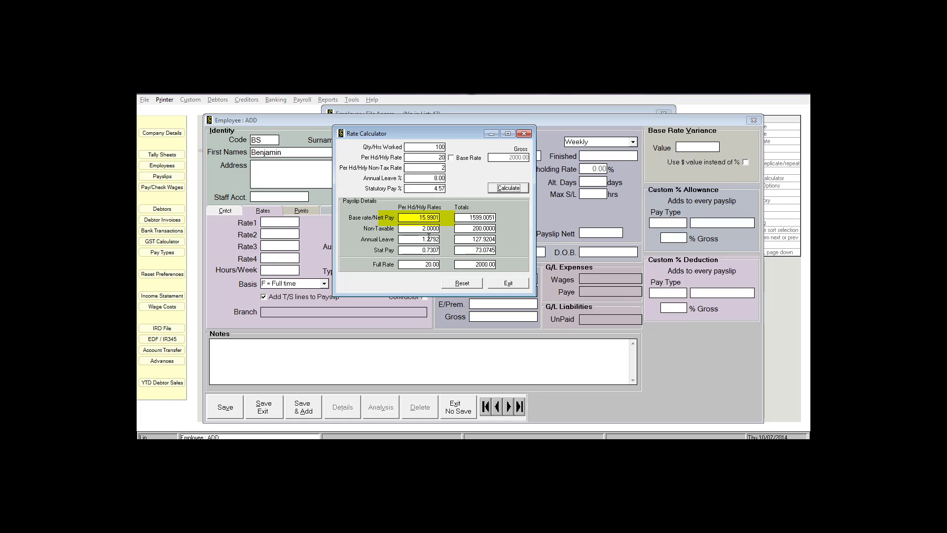
{"action": "left_click", "coordinate": [507, 283]}
{"action": "left_click", "coordinate": [274, 222]}
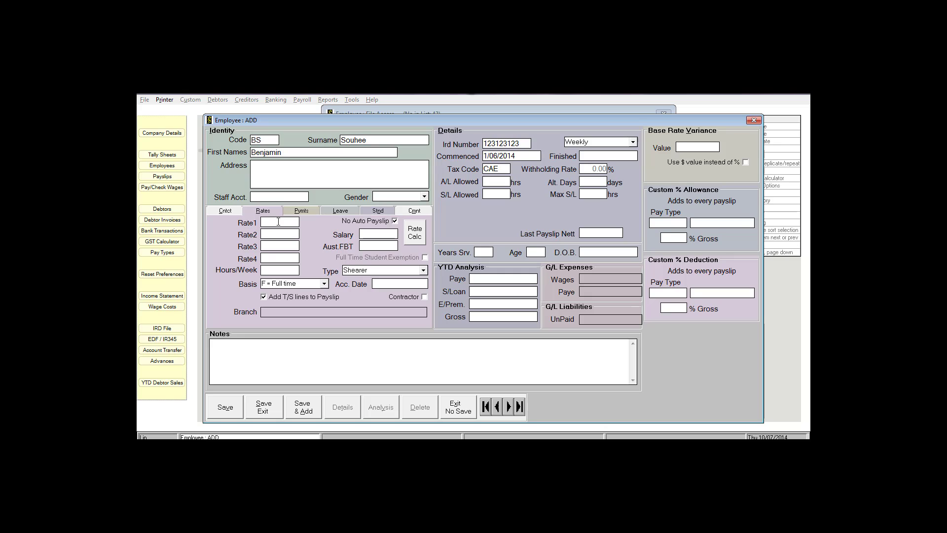
Set Rate1 to 15.99 with basis C = Casual and employee type Shedhand.
{"action": "type", "text": "15.99"}
{"action": "key", "text": "Tab"}
{"action": "left_click", "coordinate": [325, 284]}
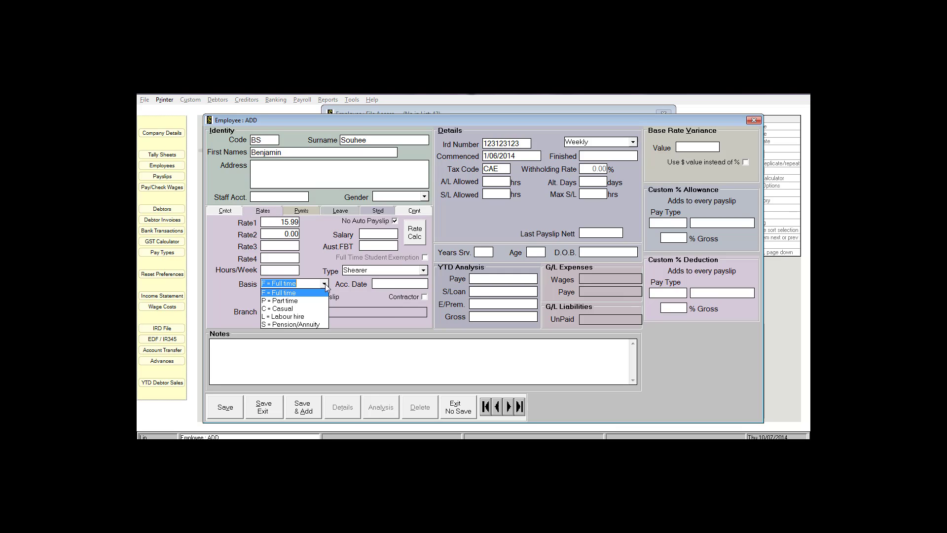
{"action": "left_click", "coordinate": [291, 308]}
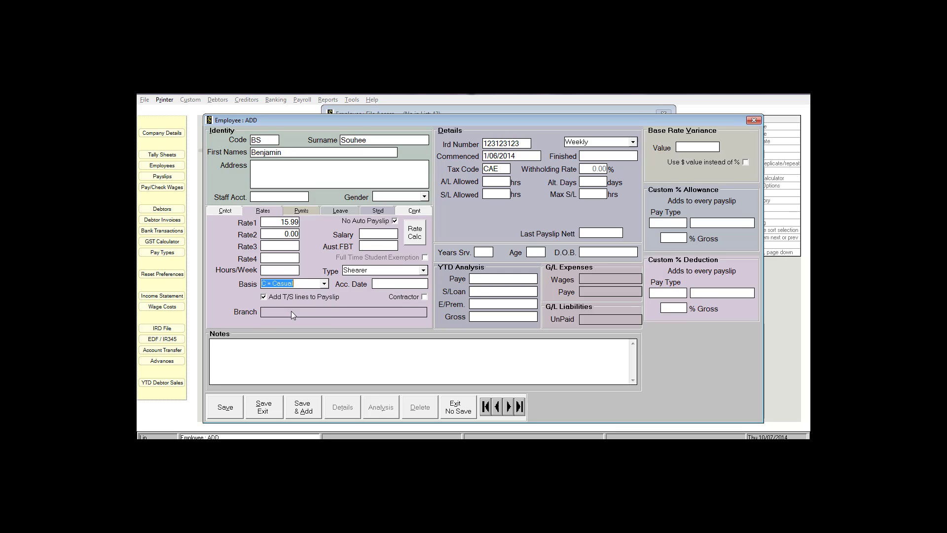
{"action": "left_click", "coordinate": [417, 273]}
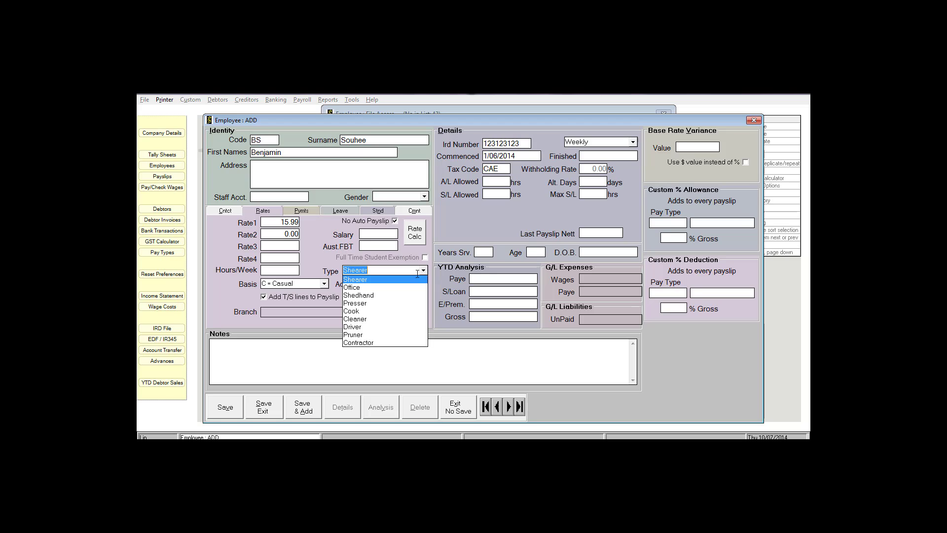
{"action": "left_click", "coordinate": [356, 294]}
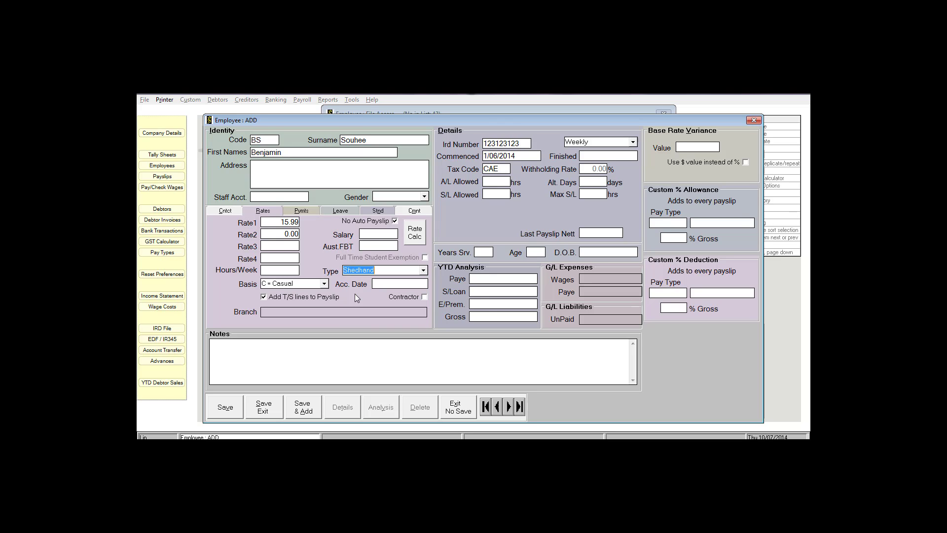
{"action": "left_click", "coordinate": [301, 210]}
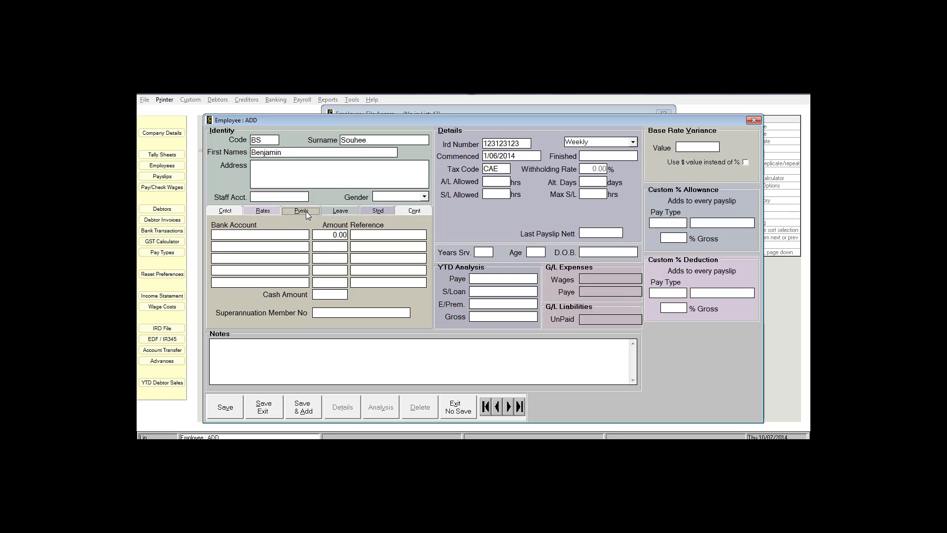
Enter the employee's bank account number for wages with reference 'Wages'.
{"action": "left_click", "coordinate": [266, 236]}
{"action": "key", "text": "Tab"}
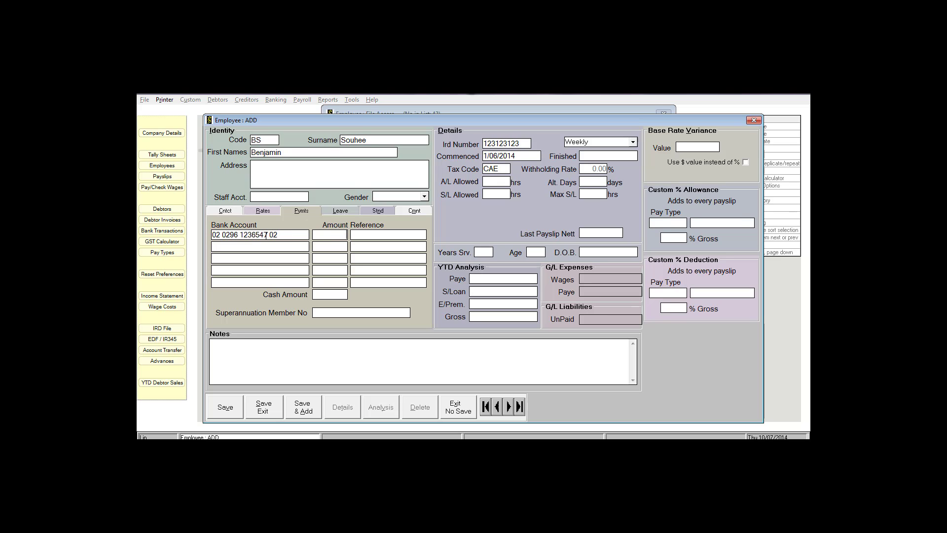
{"action": "key", "text": "Tab"}
{"action": "type", "text": "Wages"}
{"action": "left_click", "coordinate": [340, 211]}
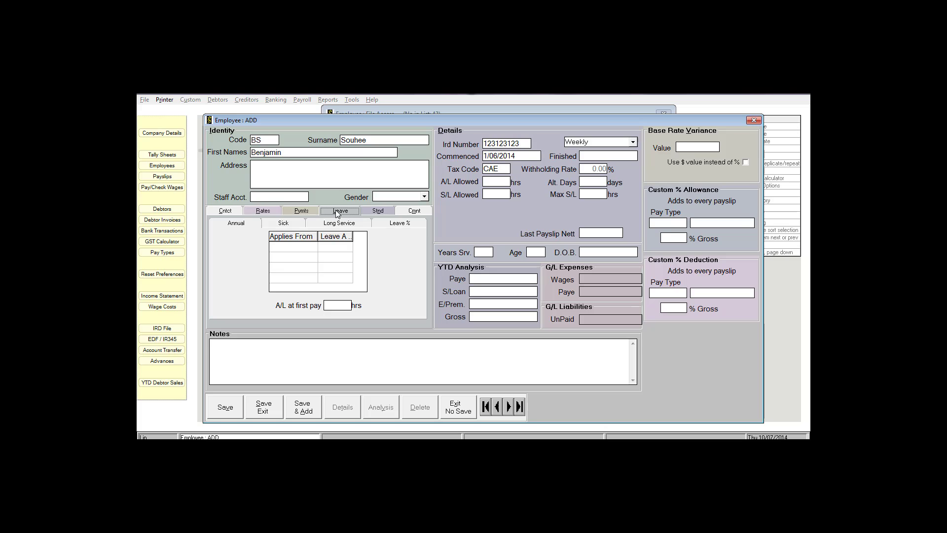
Tick 'Pay Leave as a % of Gross' on the Leave % subtab, annual holiday 8.00%.
{"action": "left_click", "coordinate": [408, 224]}
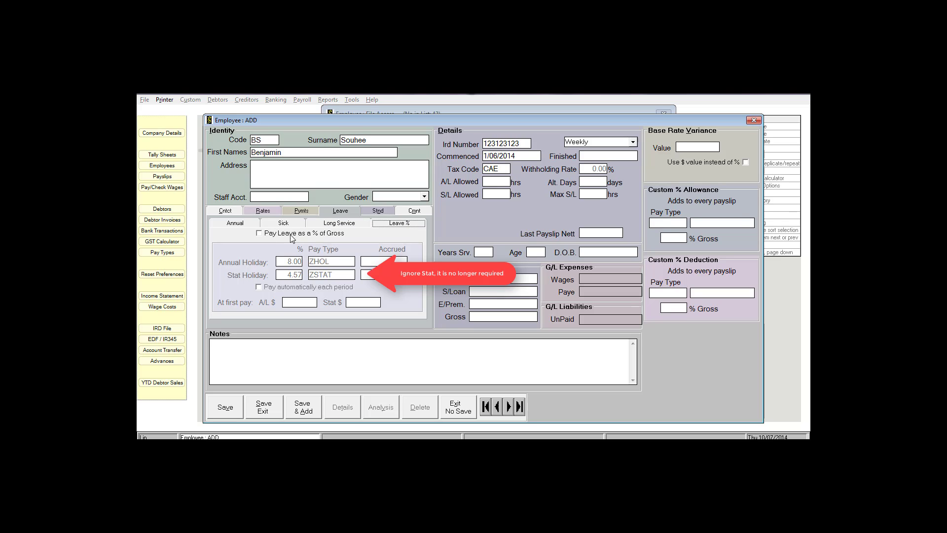
{"action": "left_click", "coordinate": [260, 233]}
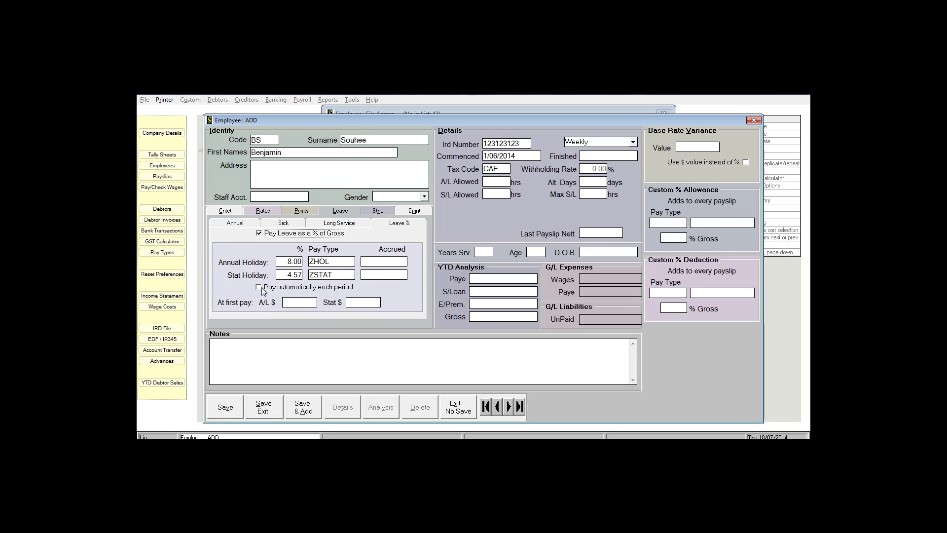
Open the employee's Stnd pay transactions and start a blank first pay line.
{"action": "left_click", "coordinate": [376, 212]}
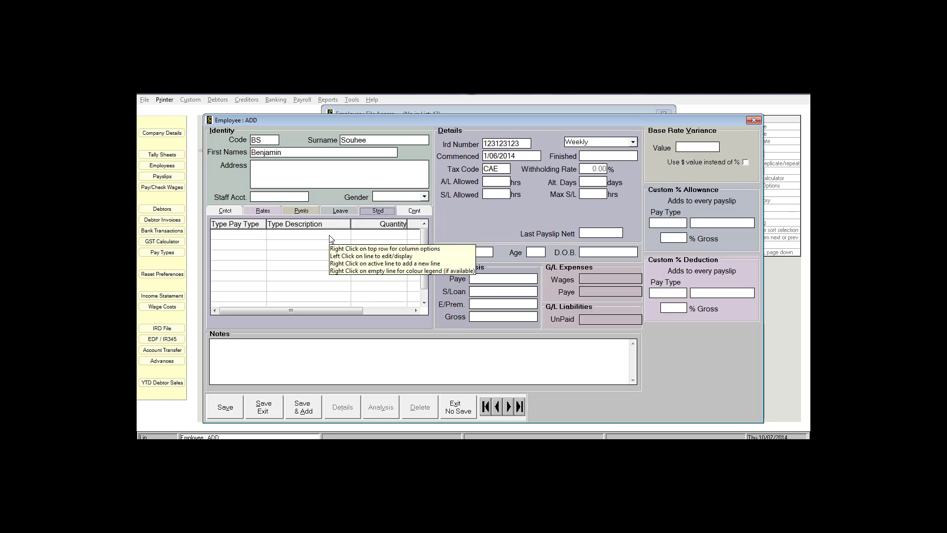
{"action": "left_click", "coordinate": [260, 240]}
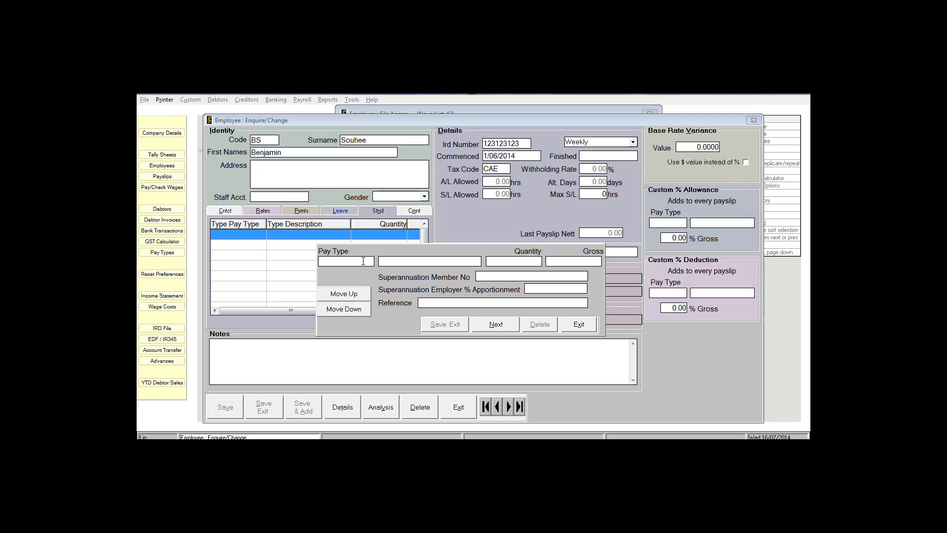
Search the pay types for 'CF' and assign CS Child Support with quantity 50.00.
{"action": "double_click", "coordinate": [363, 261]}
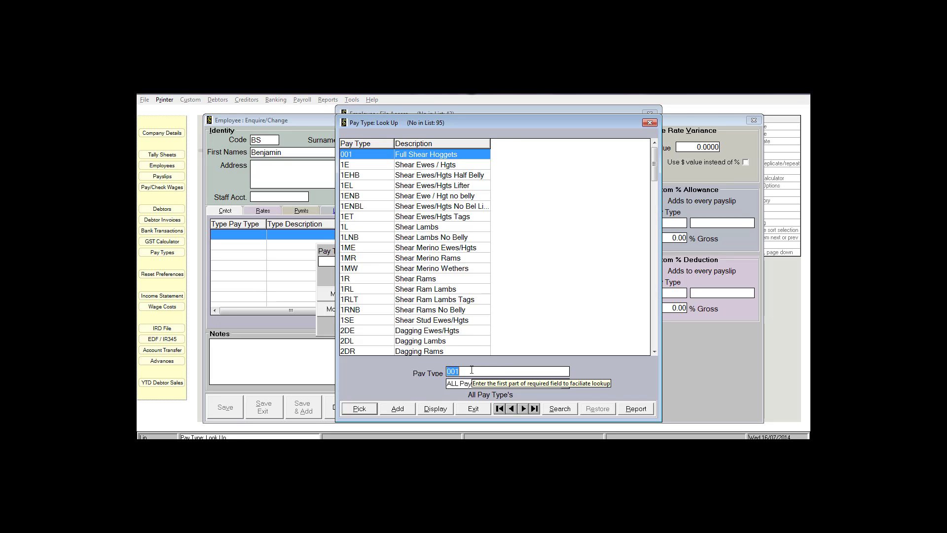
{"action": "type", "text": "CF"}
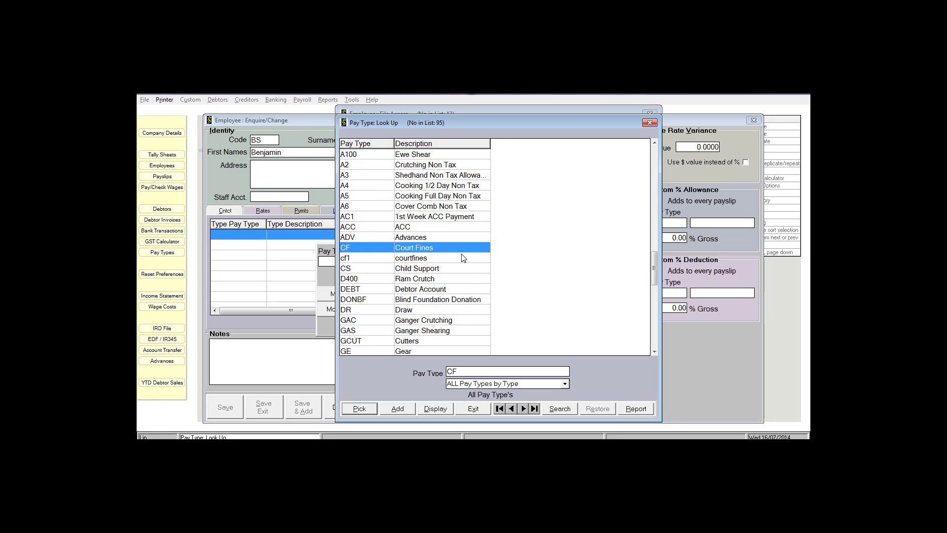
{"action": "left_click", "coordinate": [436, 271]}
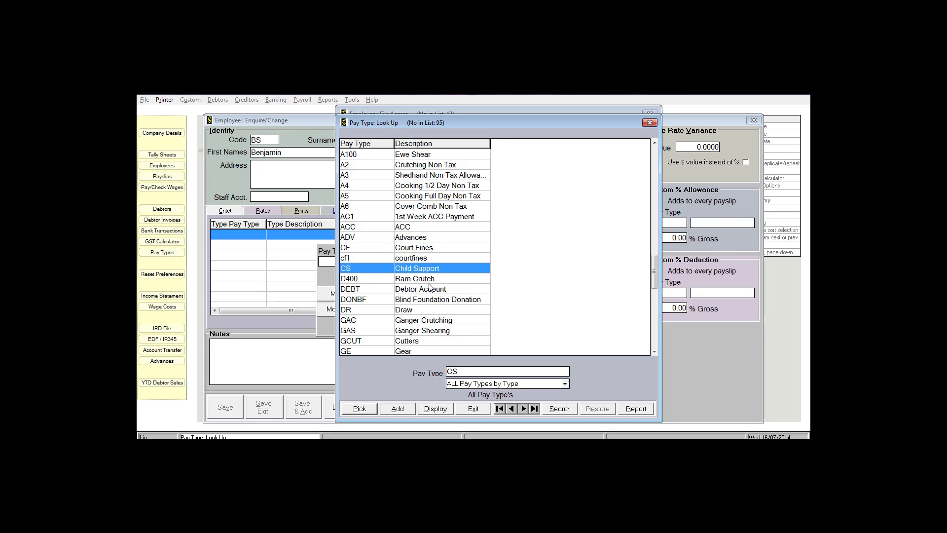
{"action": "left_click", "coordinate": [369, 411]}
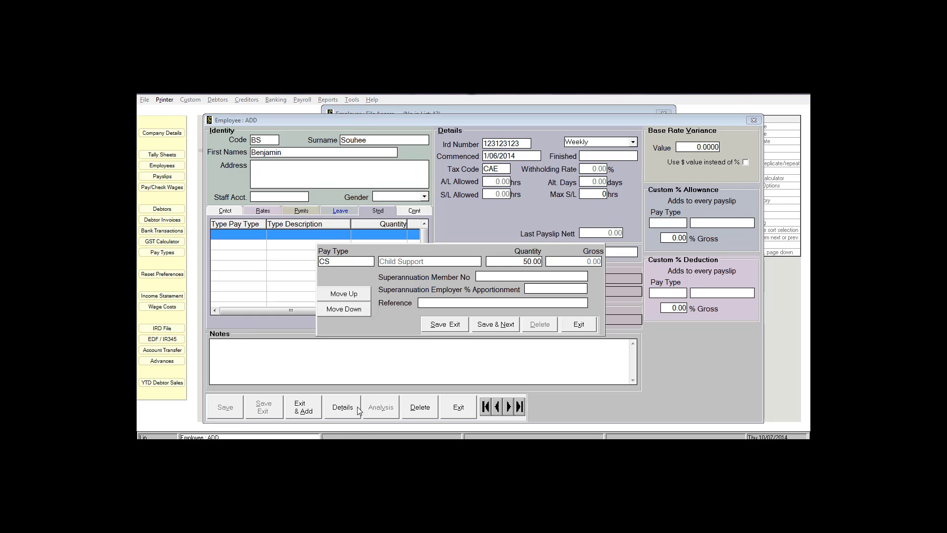
Save the Child Support line, then close the pay-type panel, employee form and employee list.
{"action": "left_click", "coordinate": [488, 327]}
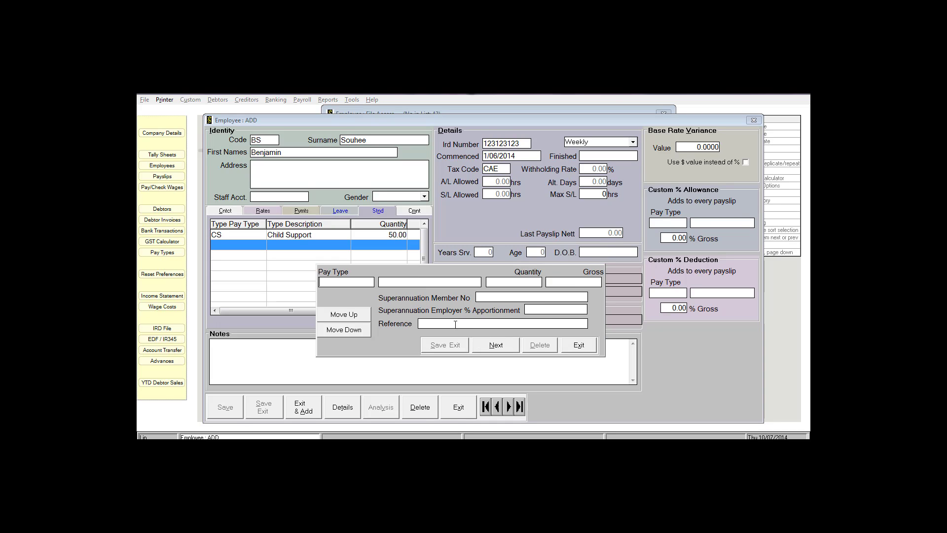
{"action": "left_click", "coordinate": [578, 345]}
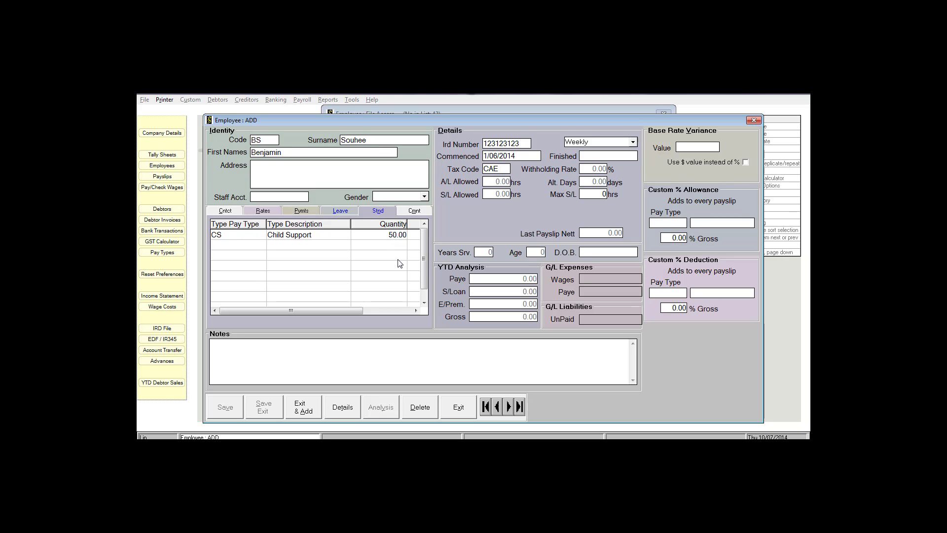
{"action": "left_click", "coordinate": [459, 409]}
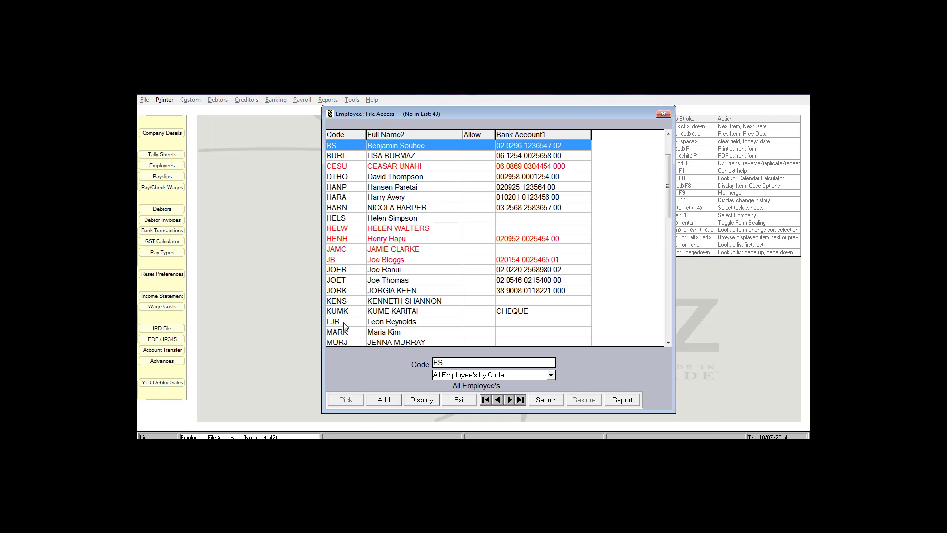
{"action": "key", "text": "Escape"}
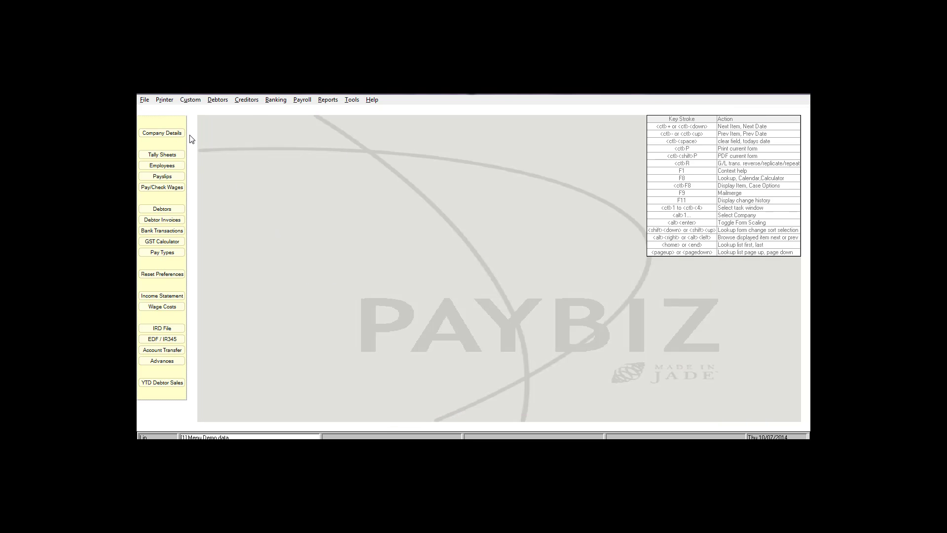